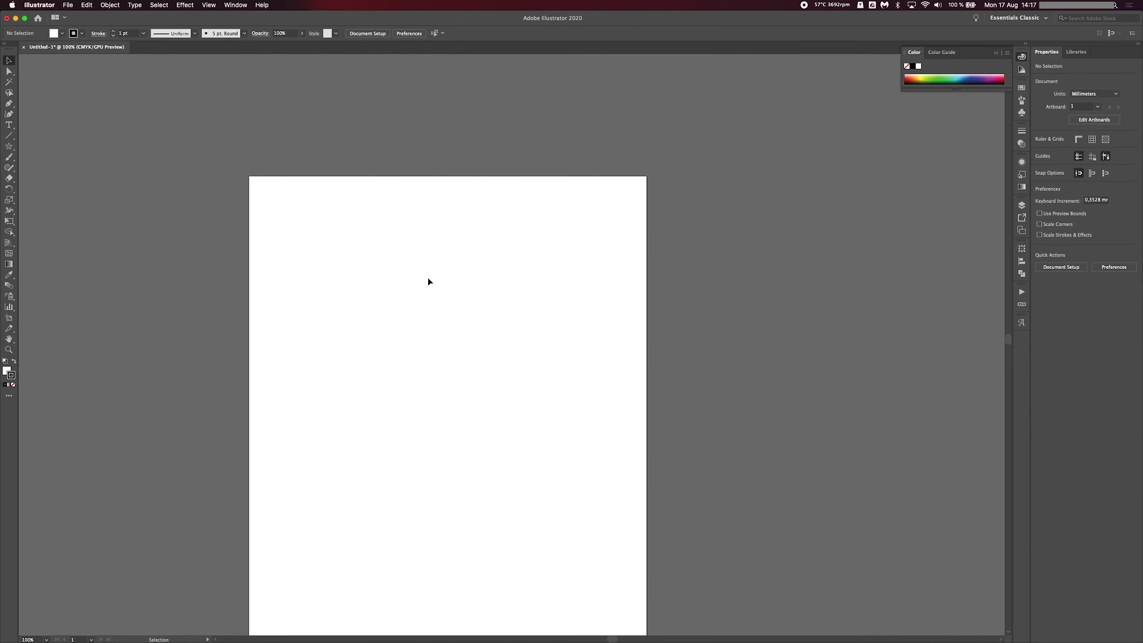
Pan the view so the whole blank artboard sits centred on screen
key(space)
drag(427, 321, 458, 213)
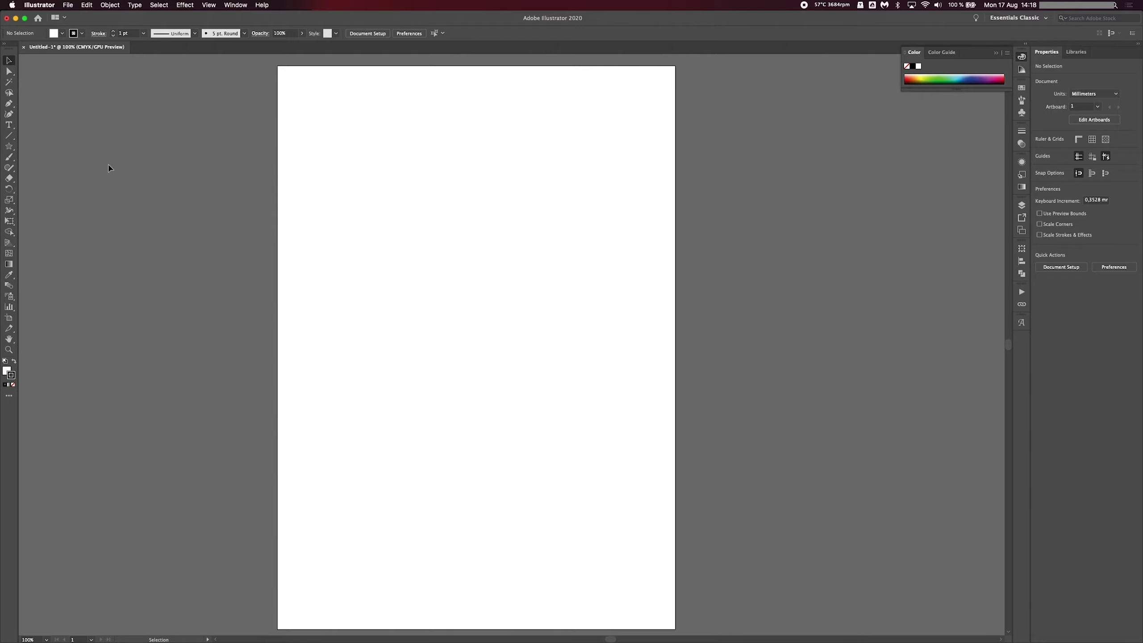
Pick the Star Tool from the shape tools, draw a test star, then delete it
click(8, 147)
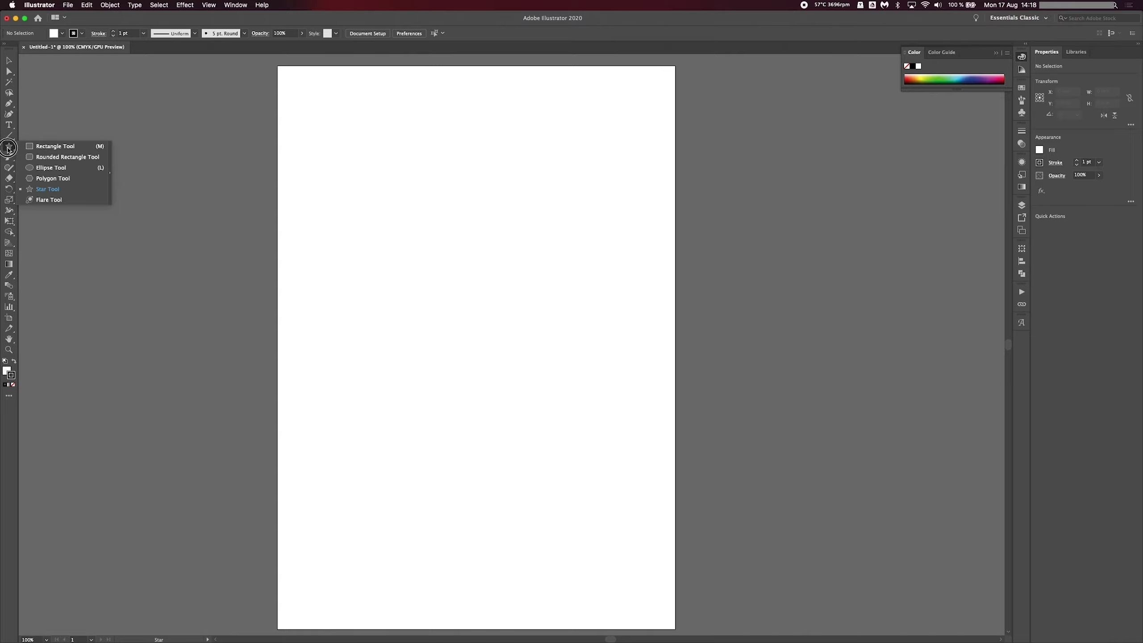
drag(8, 147, 41, 148)
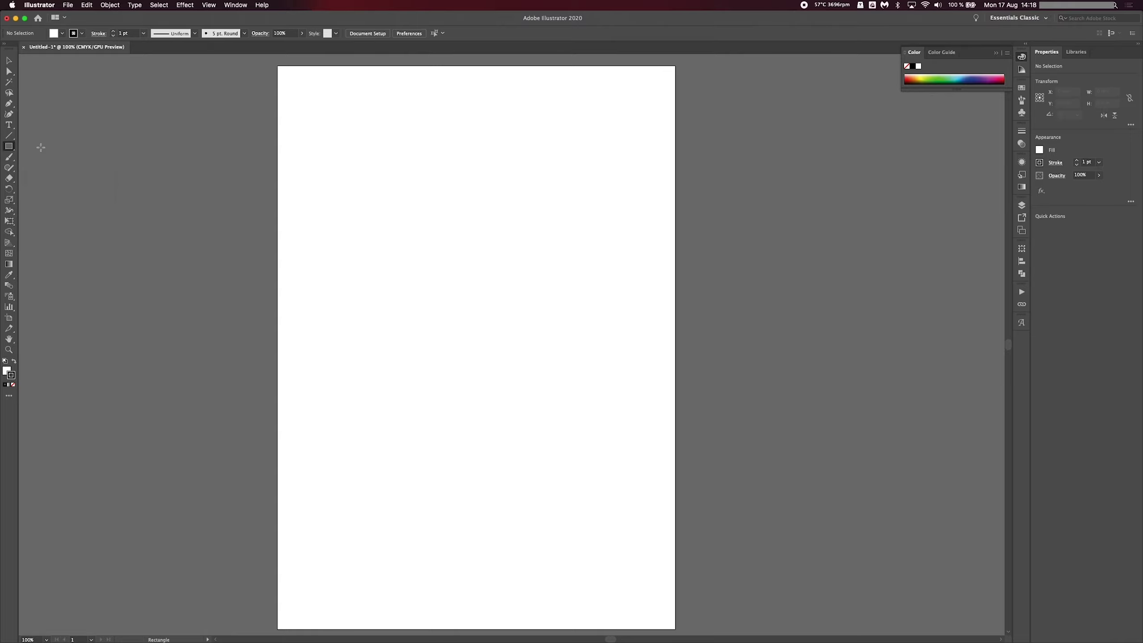
click(9, 149)
drag(8, 150, 40, 189)
drag(542, 221, 469, 293)
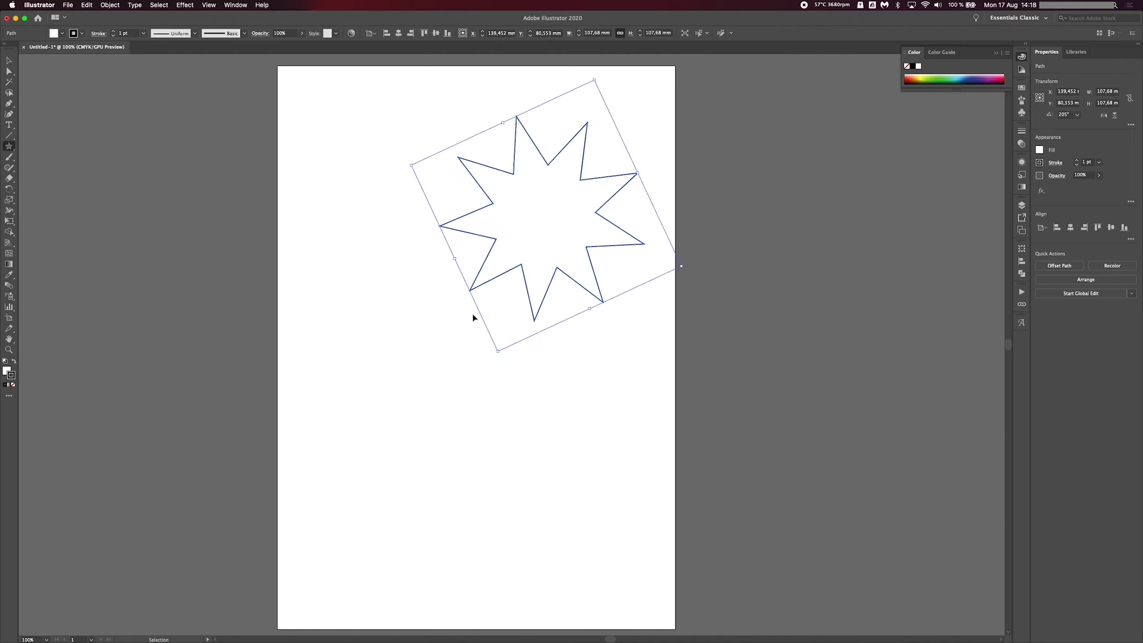
key(Delete)
Create a 12-point star with Radius 1 of 80 mm and Radius 2 of 15 mm
click(481, 321)
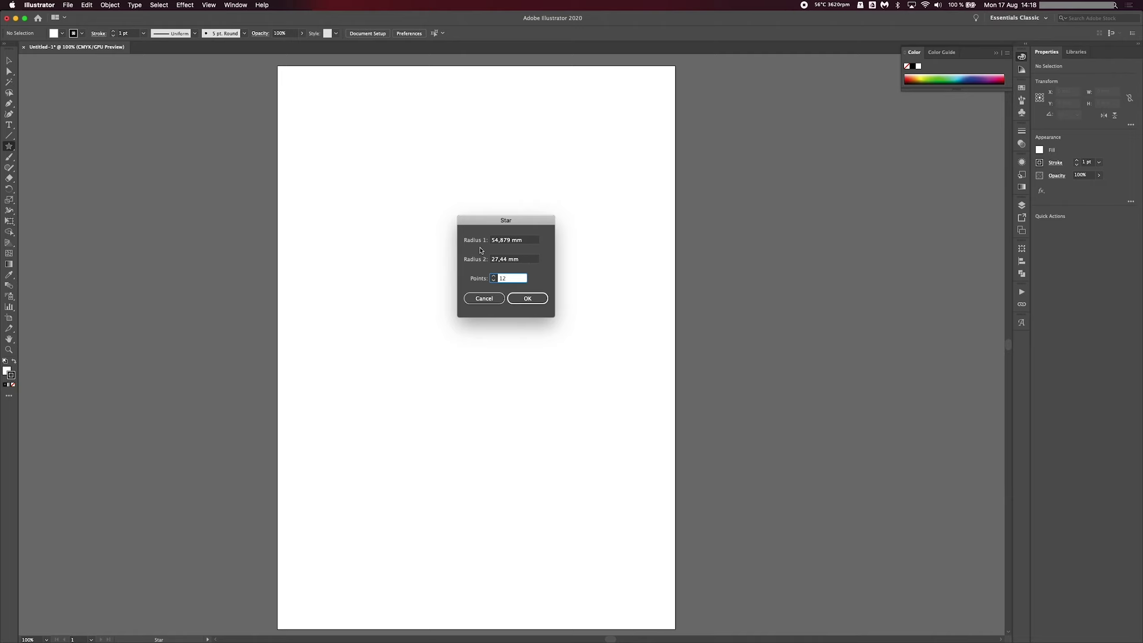
click(527, 240)
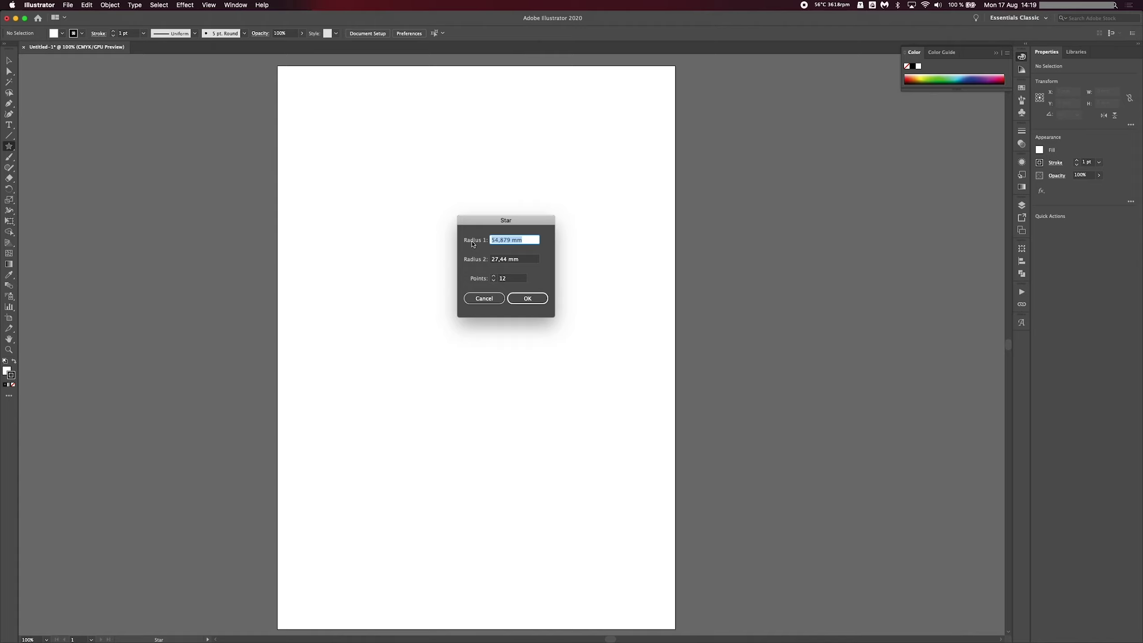
text(7)
key(Tab)
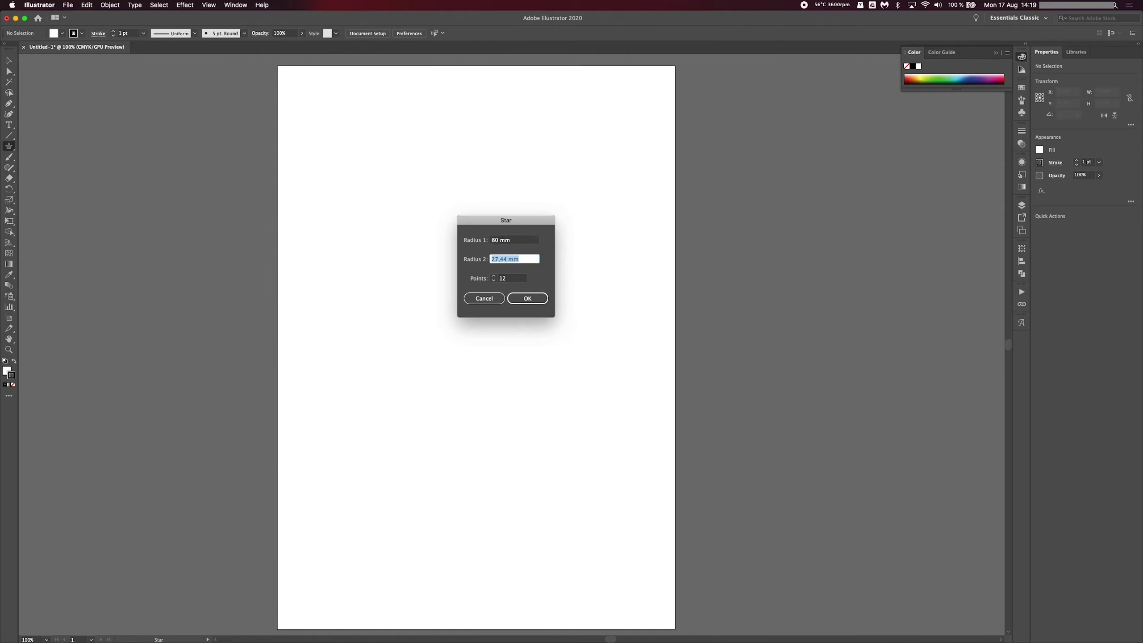
text(15)
key(Tab)
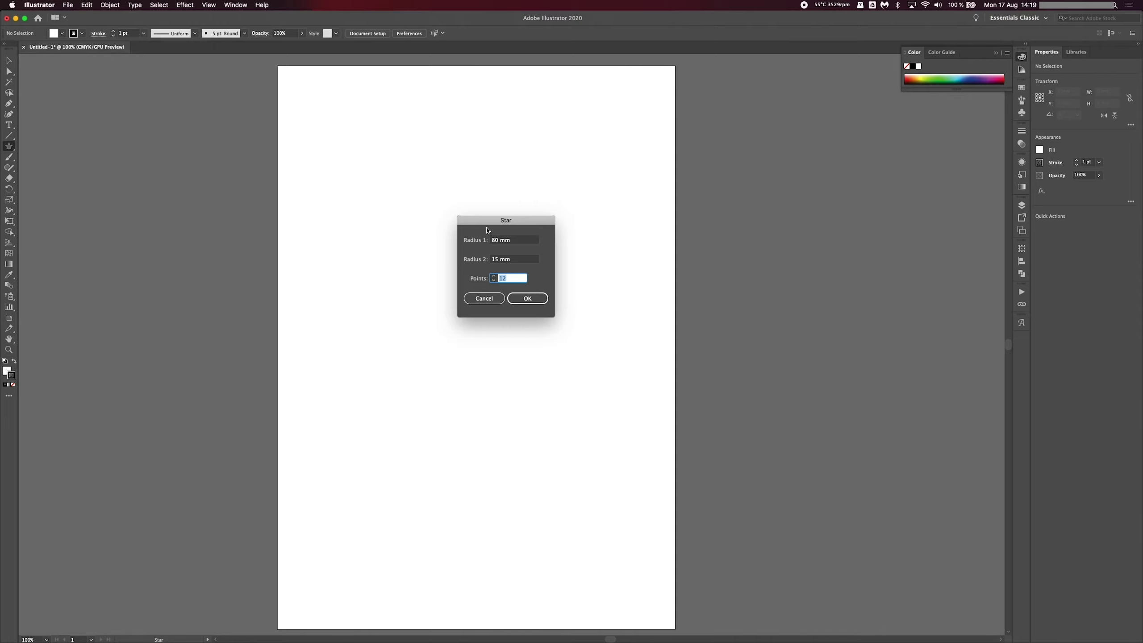
click(530, 300)
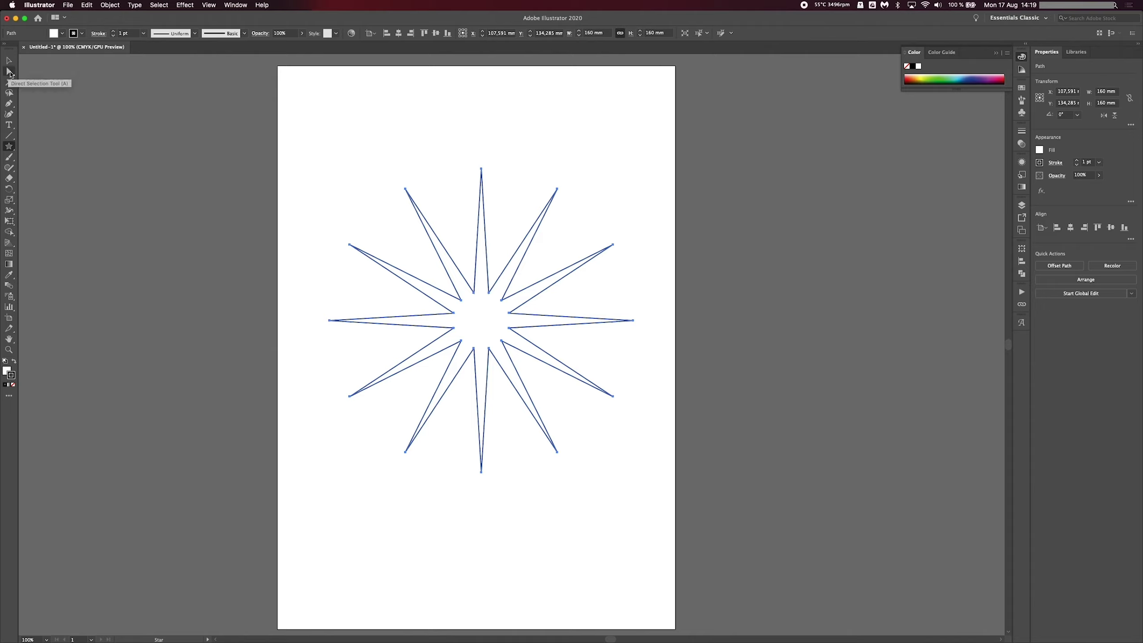
With Direct Selection, marquee-select the anchor tips of the star's top spikes
click(10, 72)
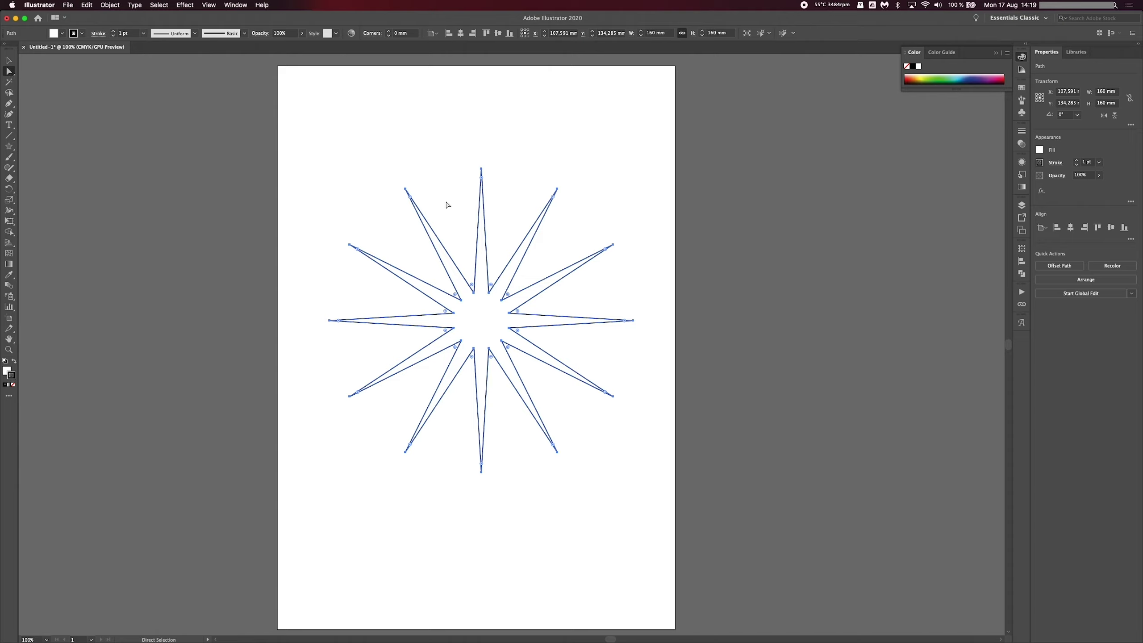
click(472, 119)
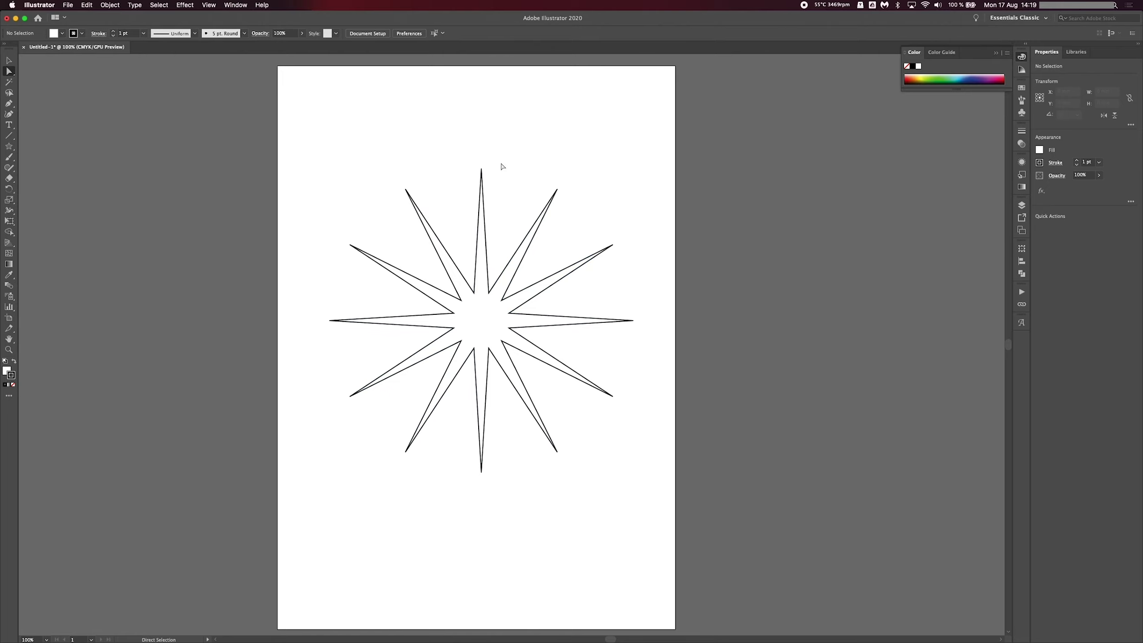
click(554, 157)
drag(554, 156, 369, 212)
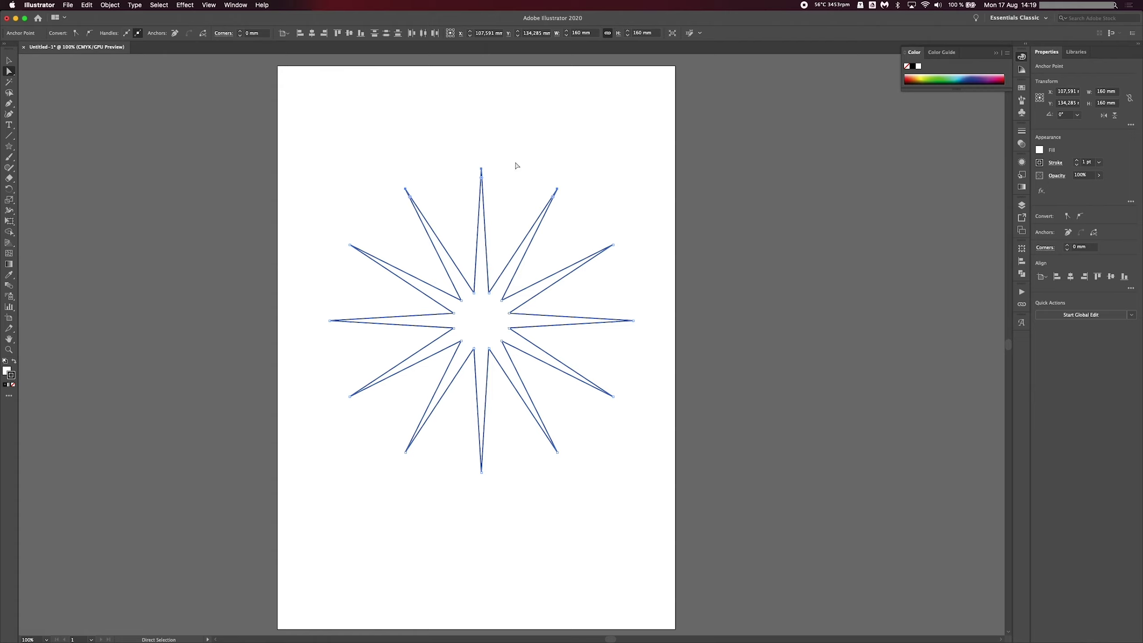
Average the top and left groups of three spike tips into single points on both axes
click(561, 151)
drag(590, 134, 369, 206)
right_click(453, 203)
click(470, 283)
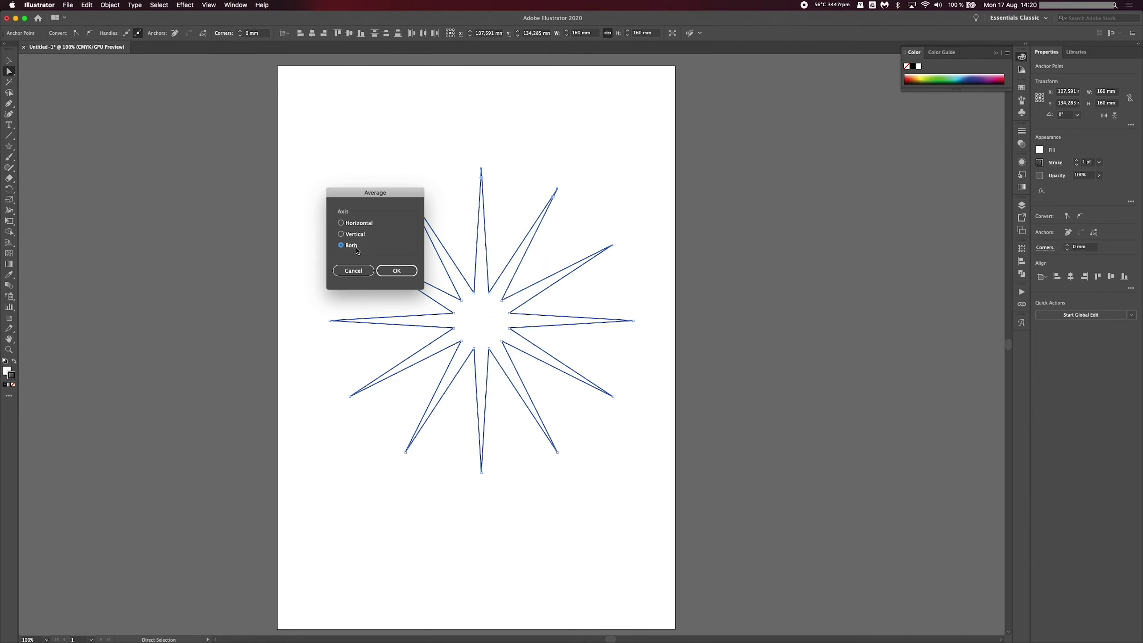
click(397, 271)
drag(381, 227, 313, 414)
right_click(356, 364)
click(379, 438)
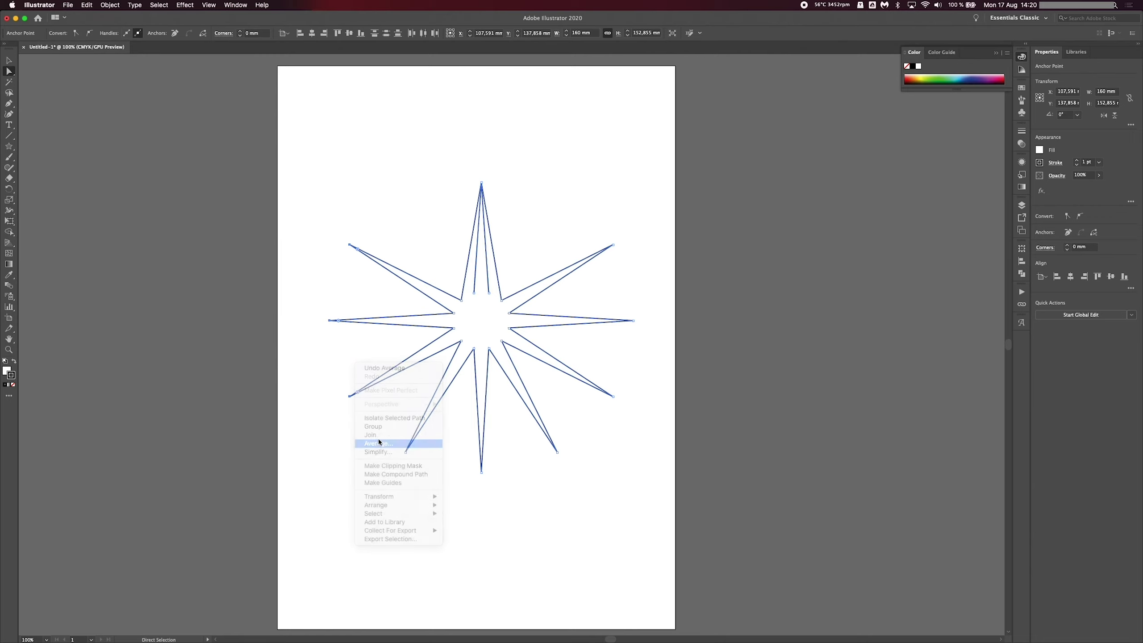
click(398, 272)
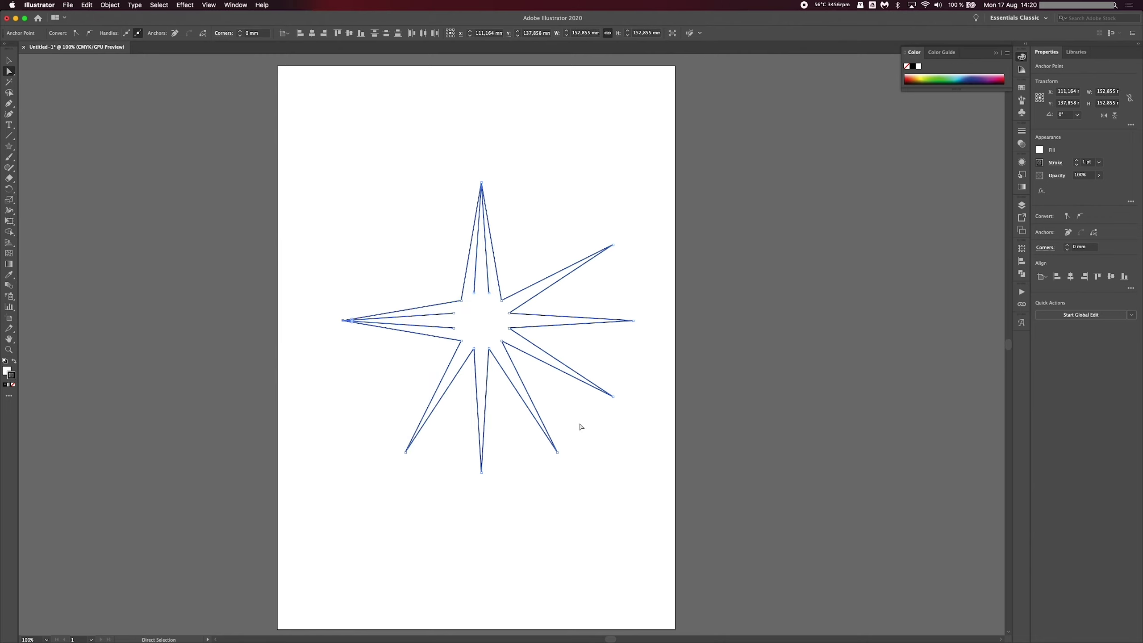
Average the bottom and right spike tip groups likewise, then deselect the four-pointed star
drag(578, 425, 396, 478)
right_click(435, 470)
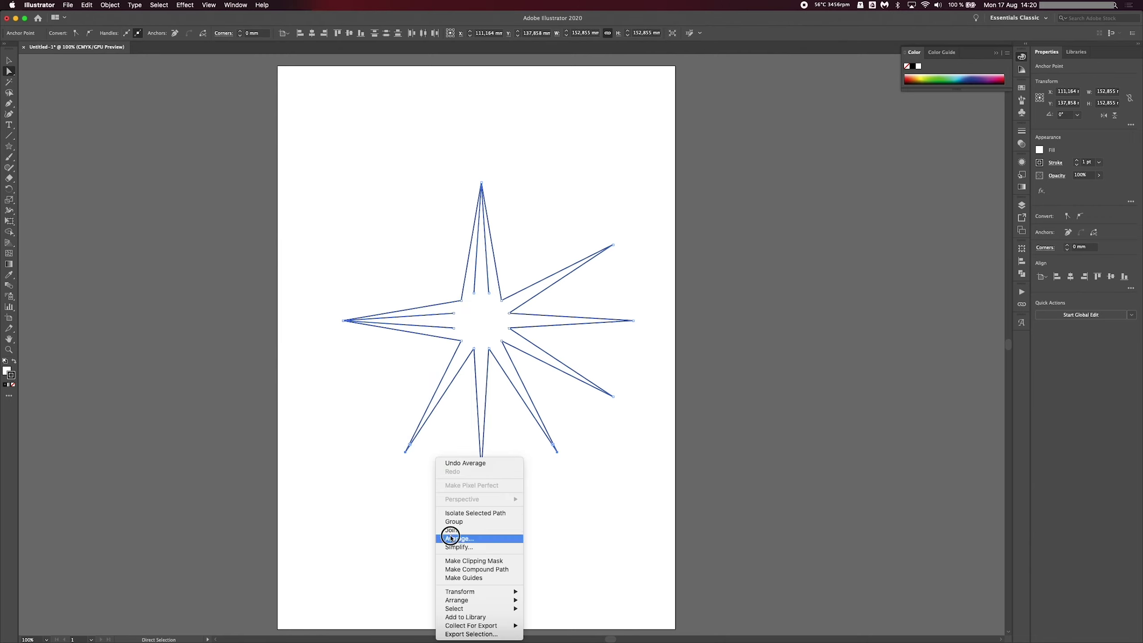
click(451, 539)
key(Return)
drag(651, 224, 580, 406)
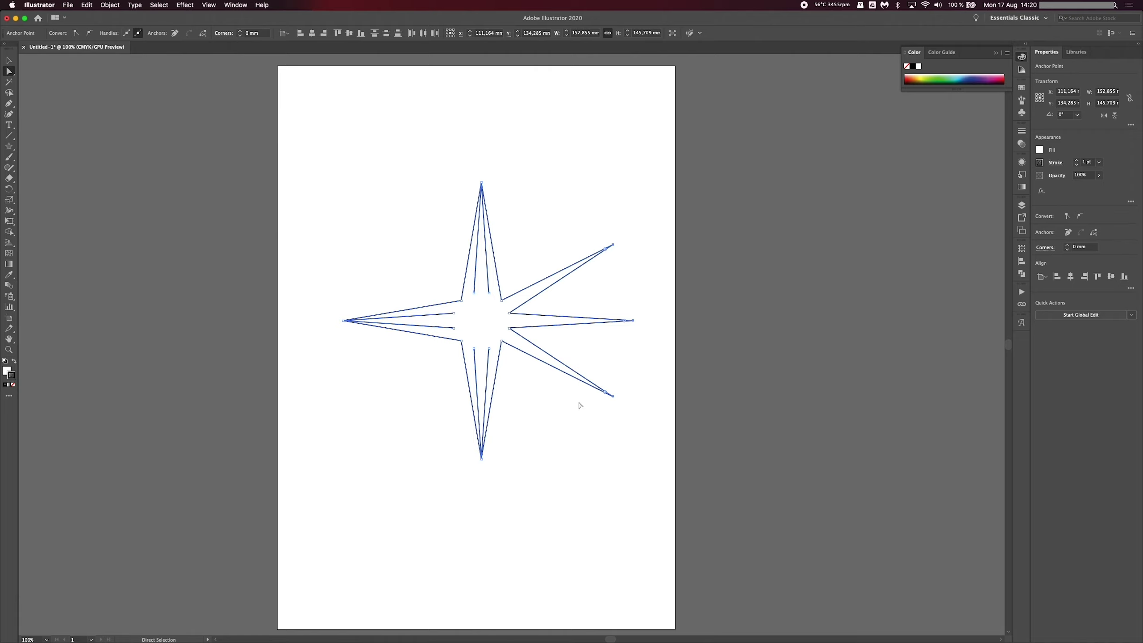
right_click(598, 348)
click(614, 415)
key(Return)
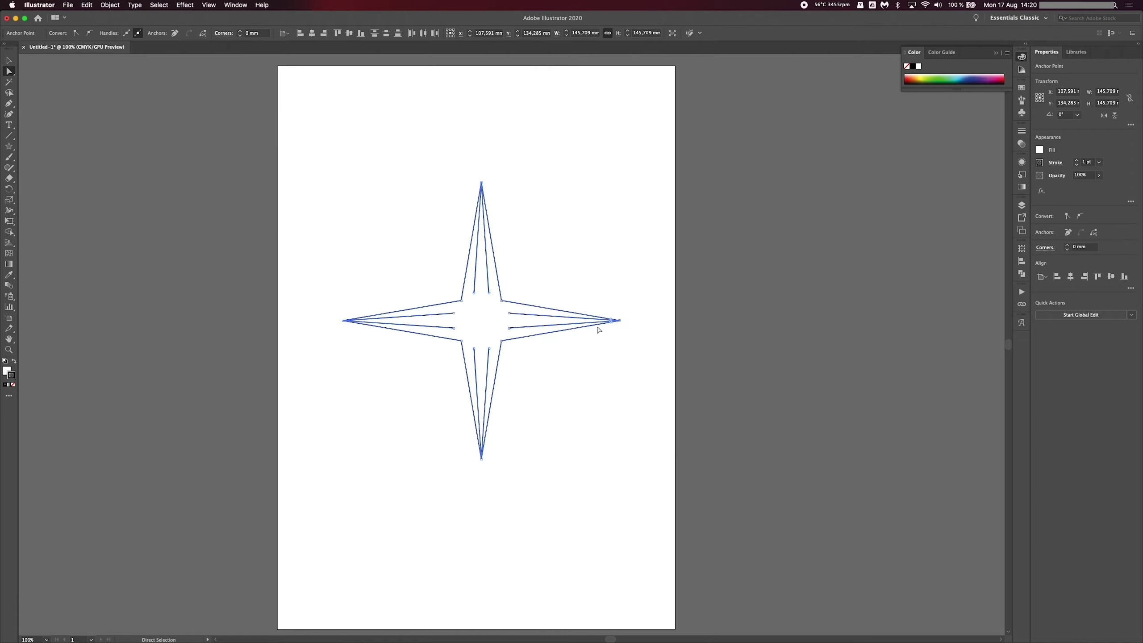
click(538, 269)
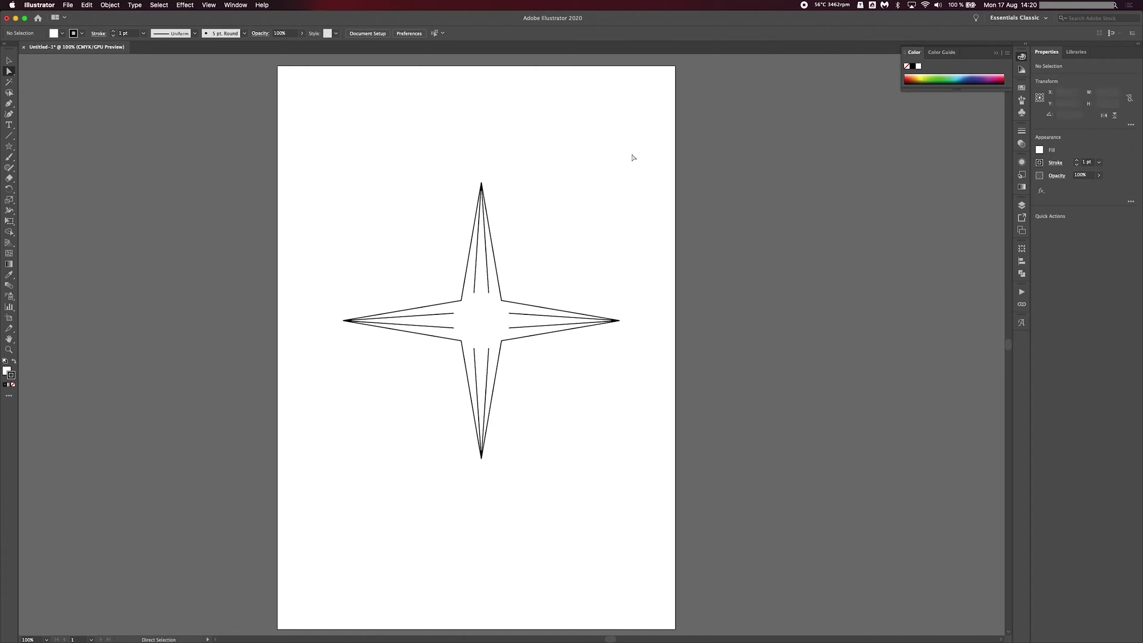
Select the star's inner anchors and average them to the centre on both axes
drag(630, 155, 283, 521)
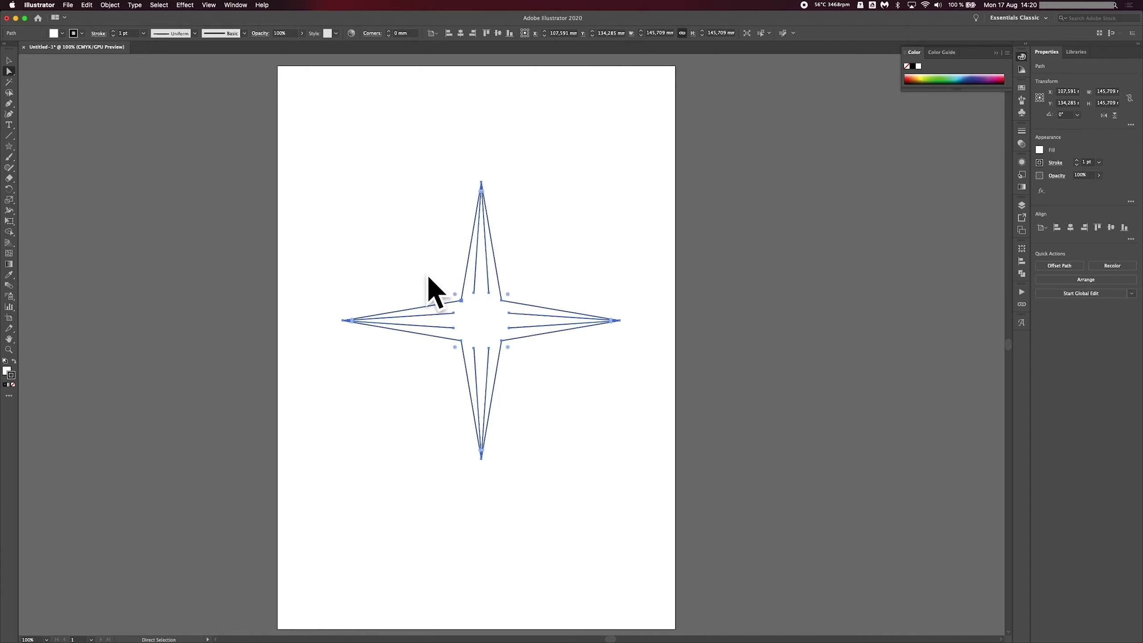
click(549, 267)
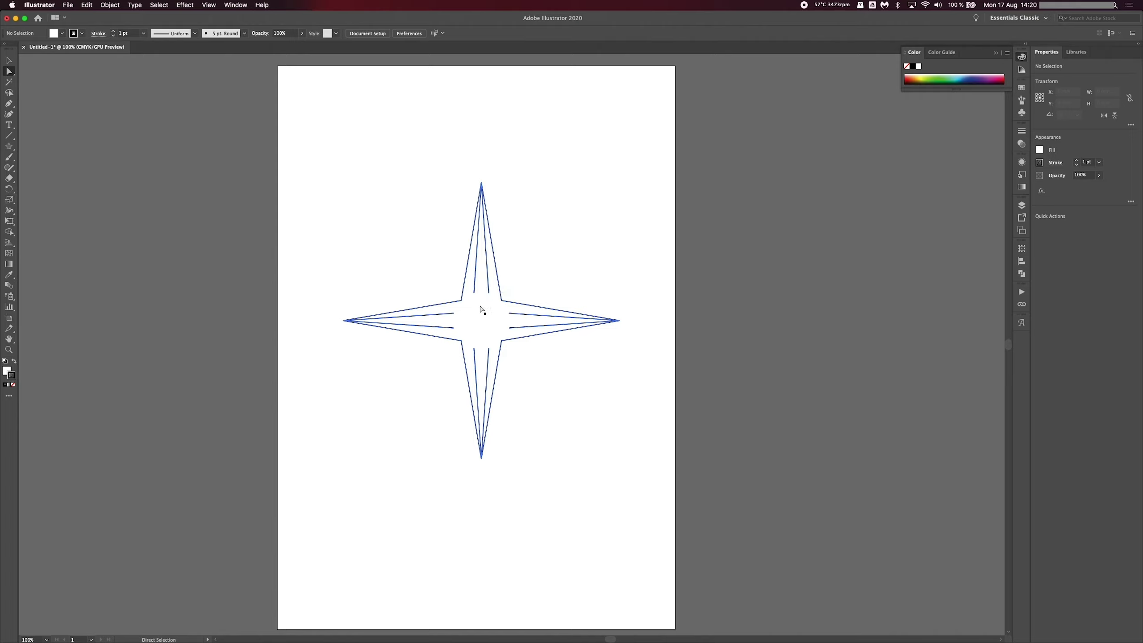
click(474, 294)
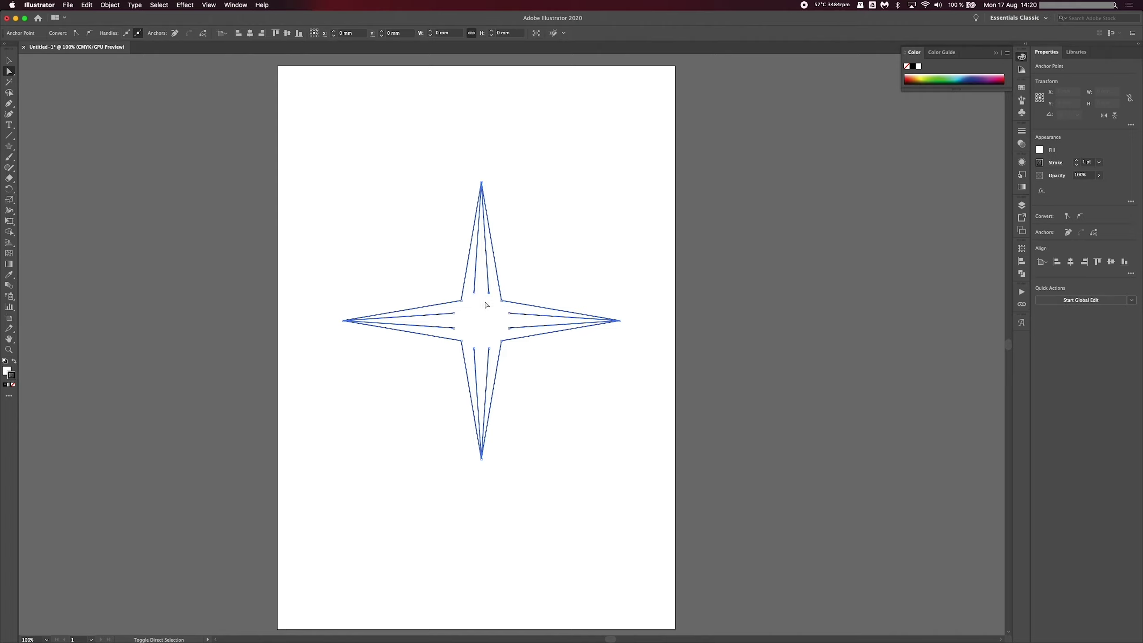
key(super+a)
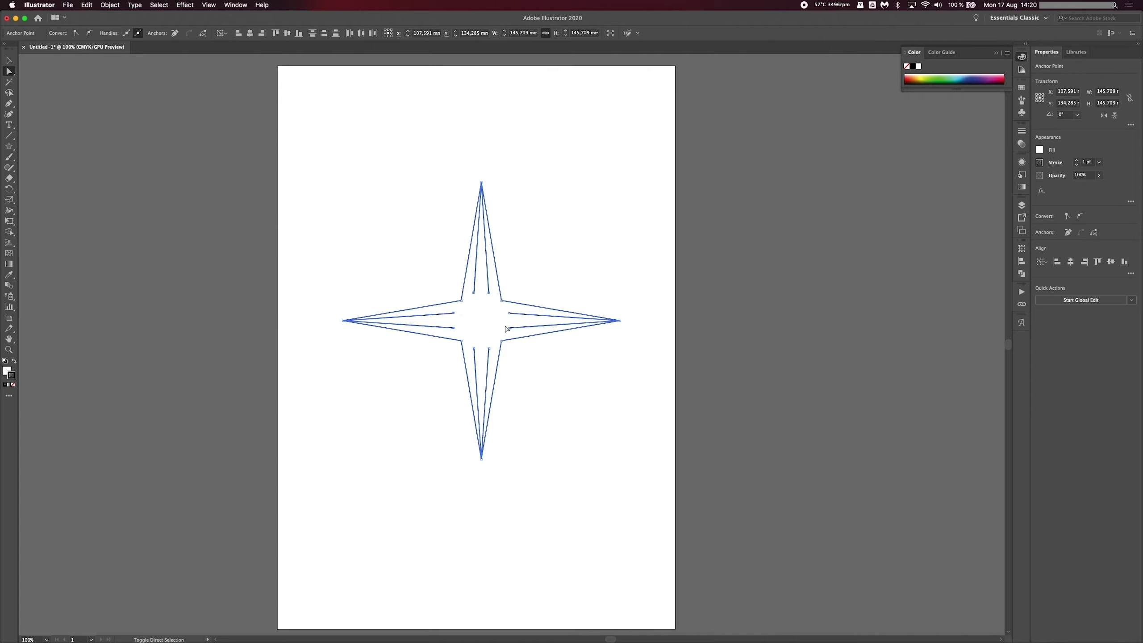
click(487, 350)
right_click(487, 325)
click(505, 407)
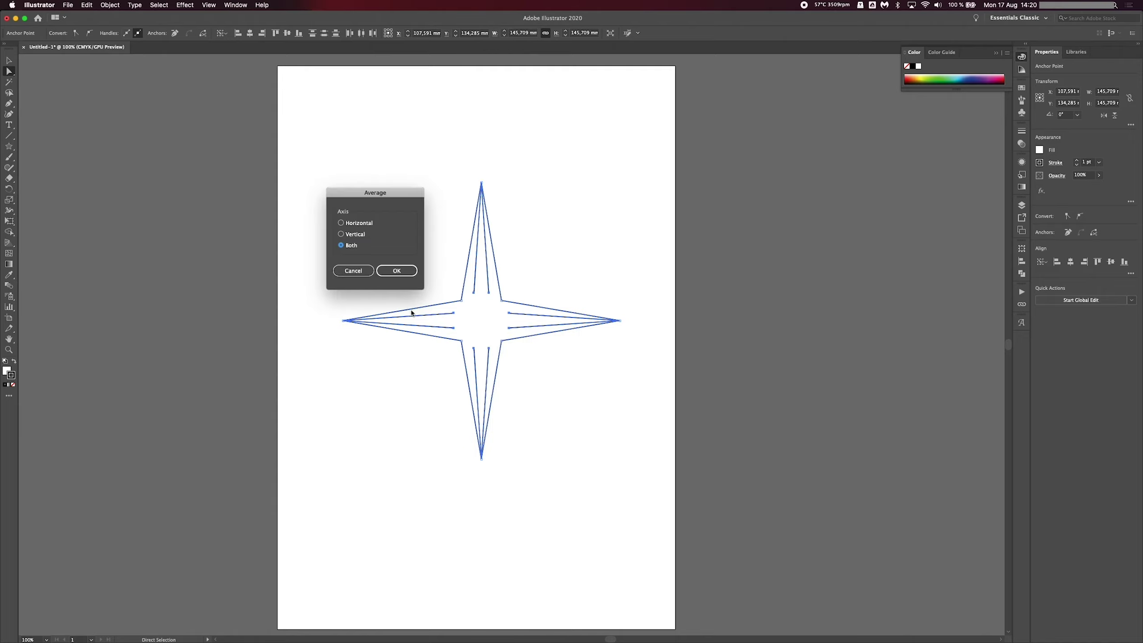
click(397, 270)
click(553, 278)
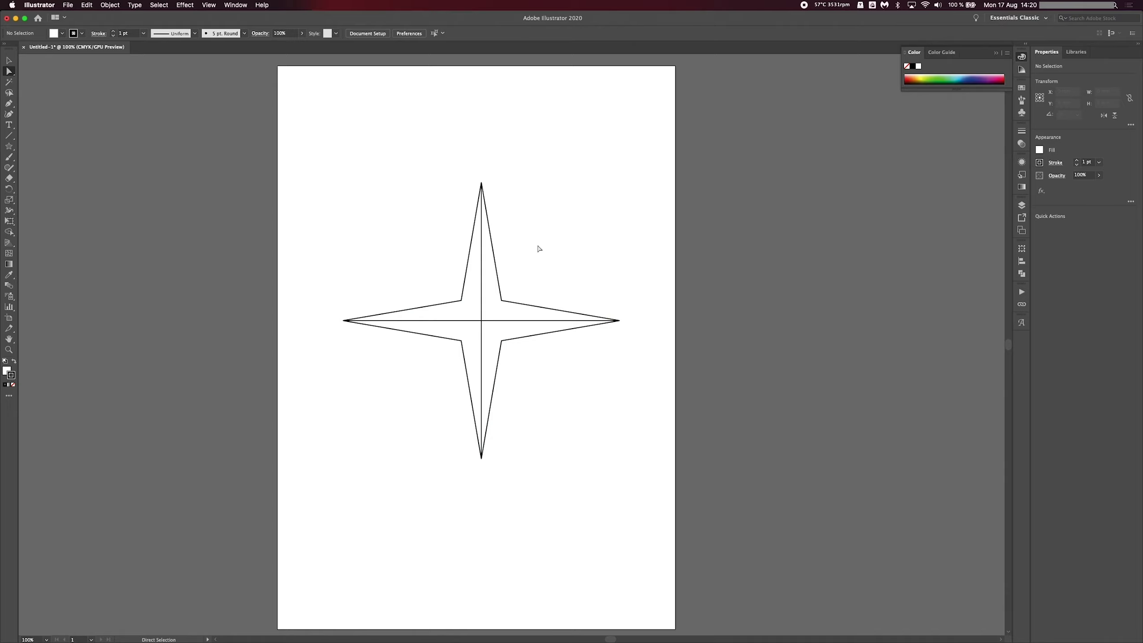
Select the star and drag its live-corner widget inward to round every corner into clover lobes
drag(649, 134, 332, 509)
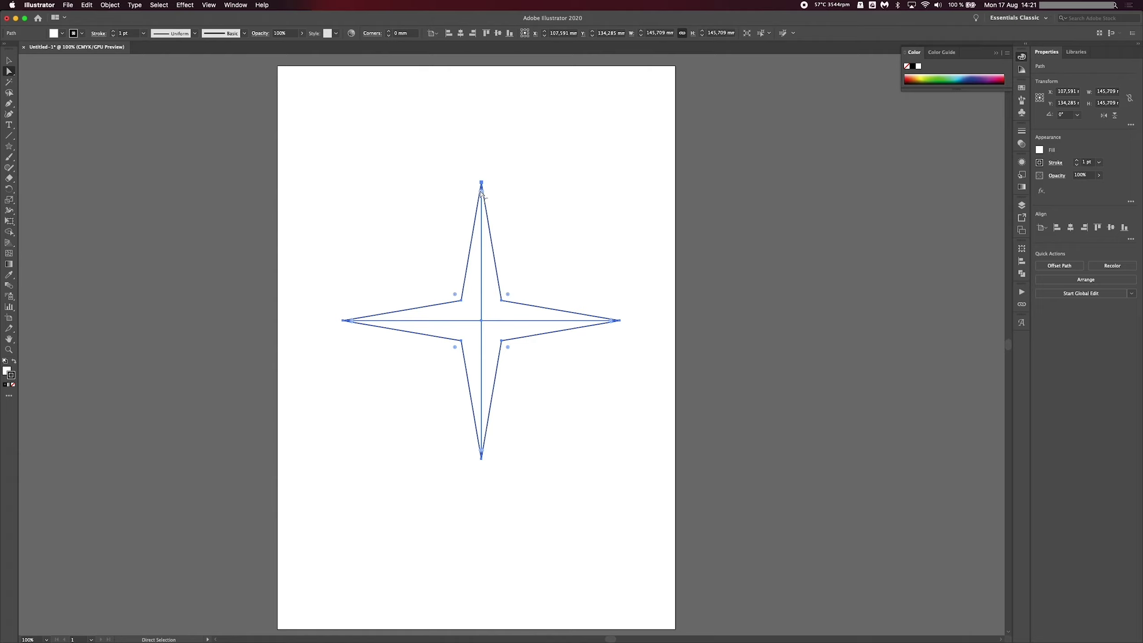
drag(481, 193, 481, 201)
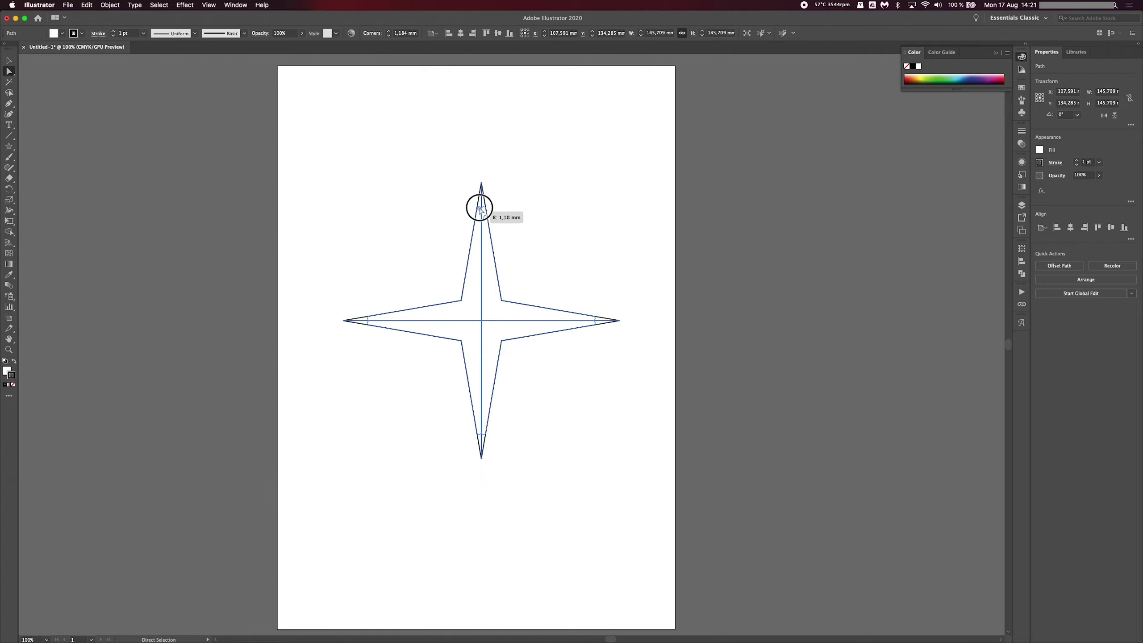
drag(480, 210, 484, 317)
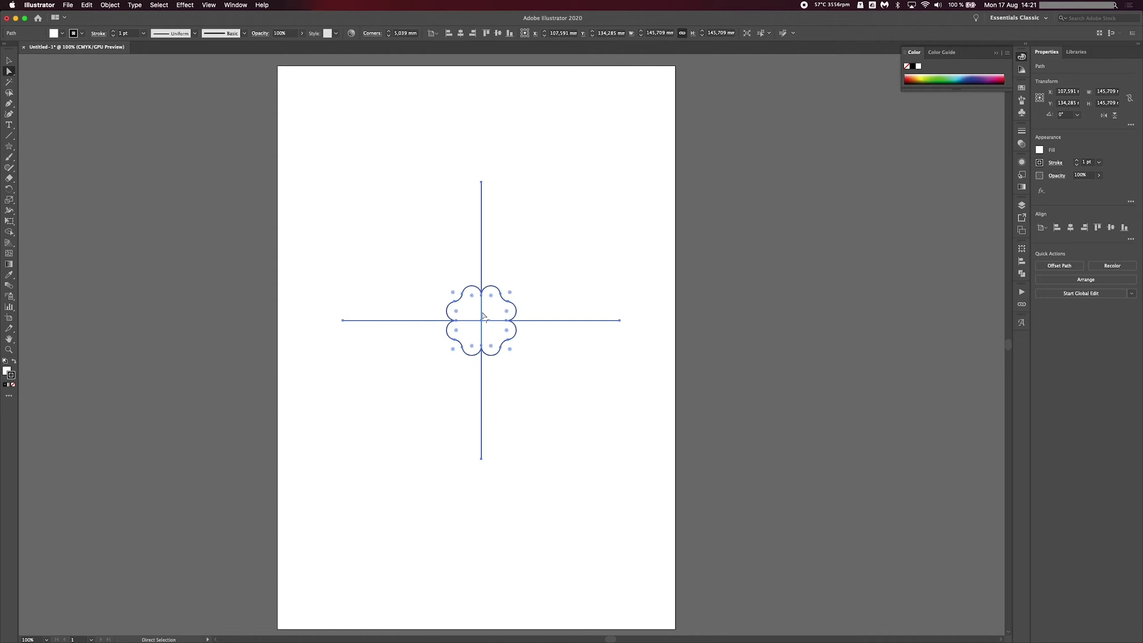
click(561, 364)
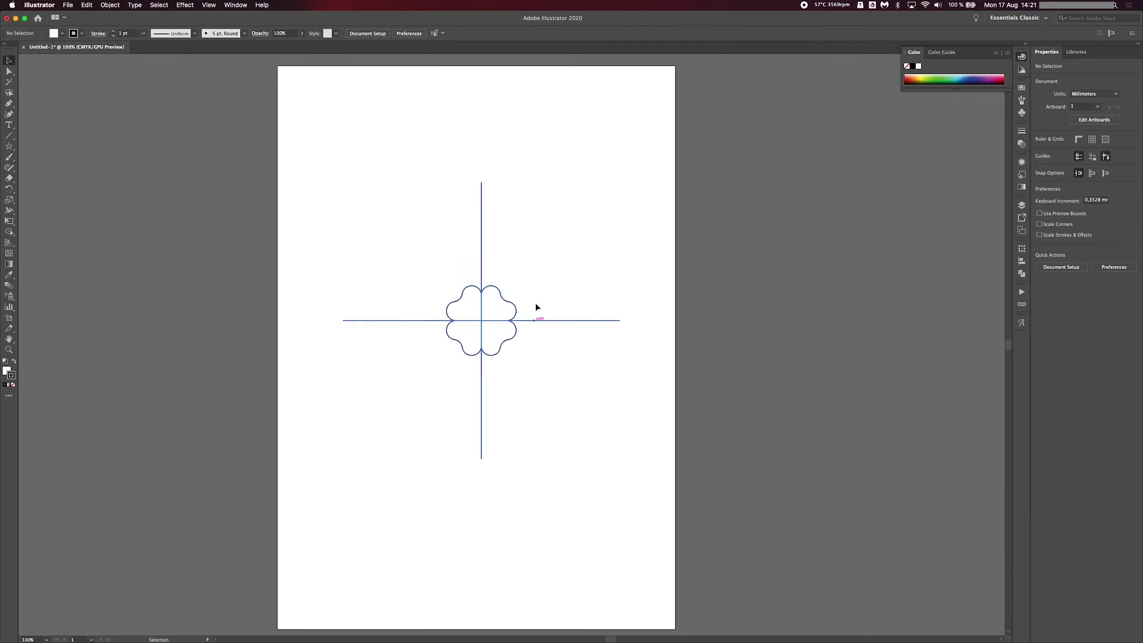
Select the clover artwork, undo an accidental move, and clear the selection
click(10, 59)
drag(482, 354, 551, 309)
click(518, 319)
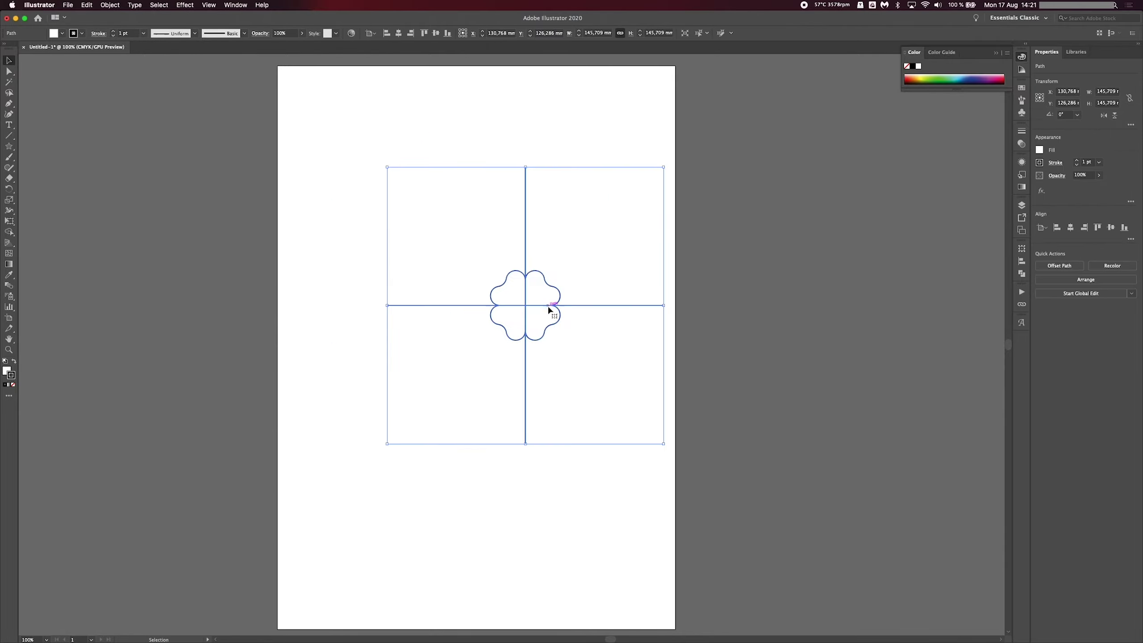
key(super+z)
click(619, 406)
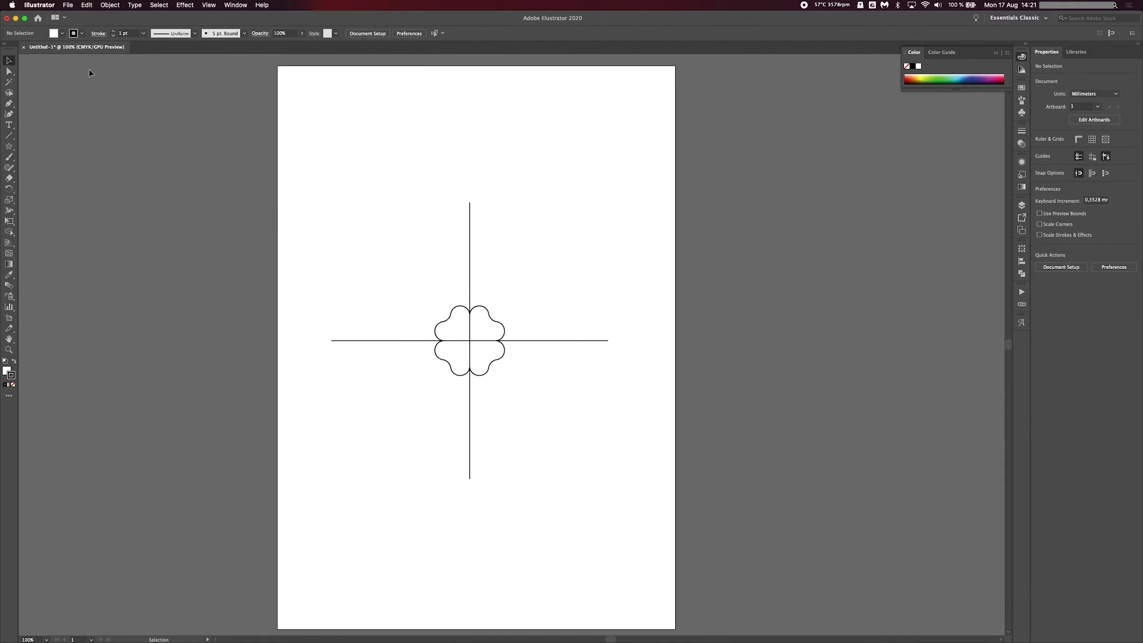
Delete the top, left, bottom and right outer end anchors of the crossing lines
click(9, 71)
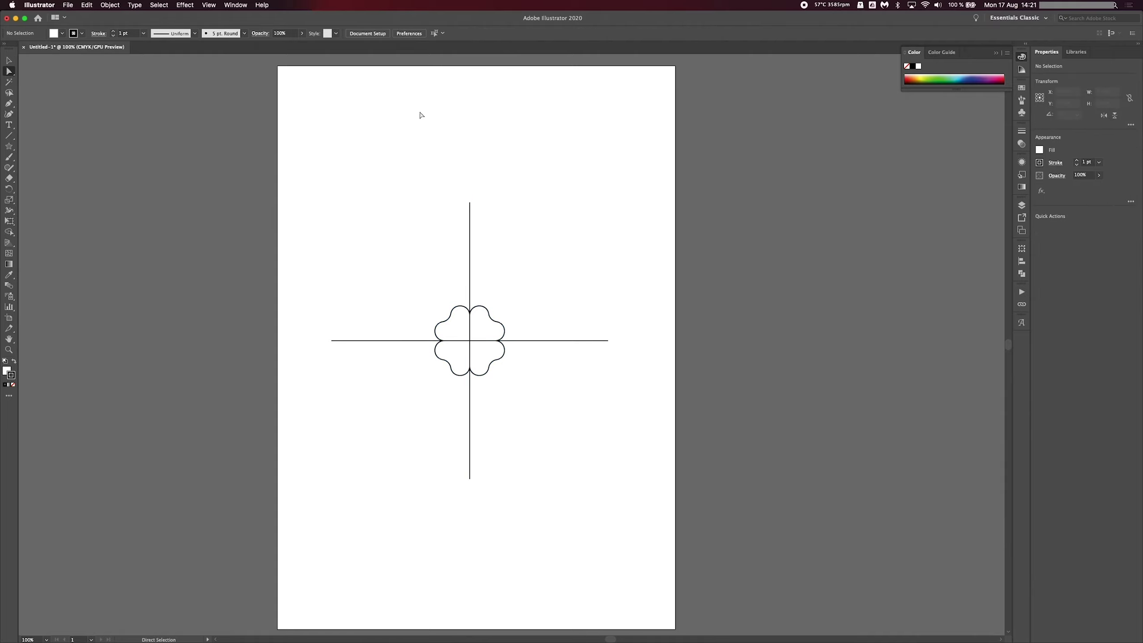
click(470, 202)
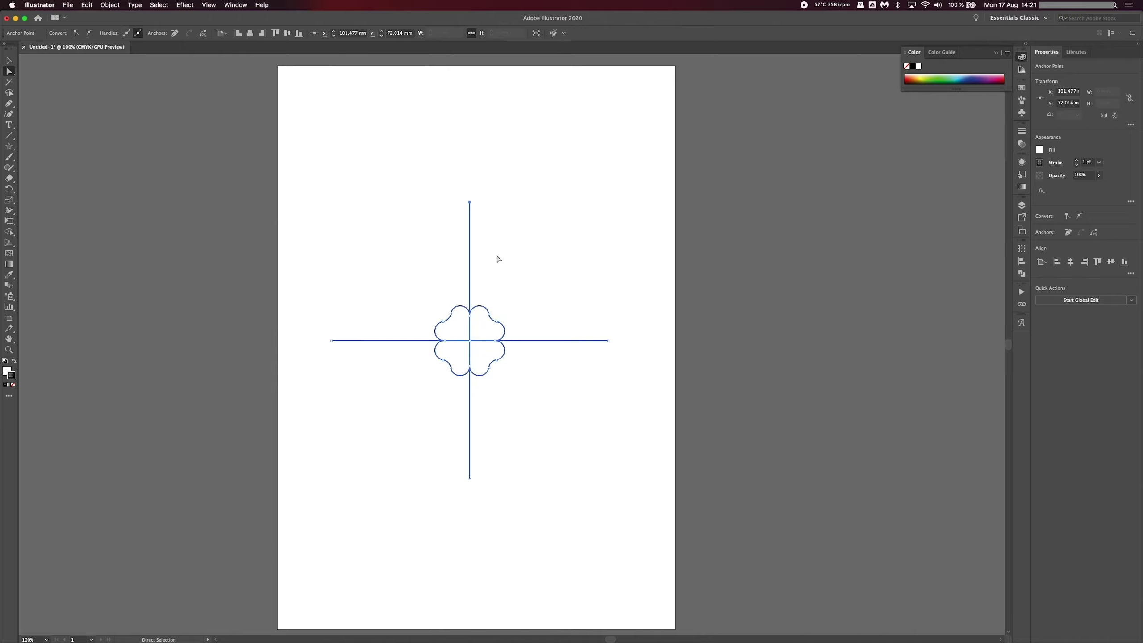
key(Delete)
click(332, 341)
key(Delete)
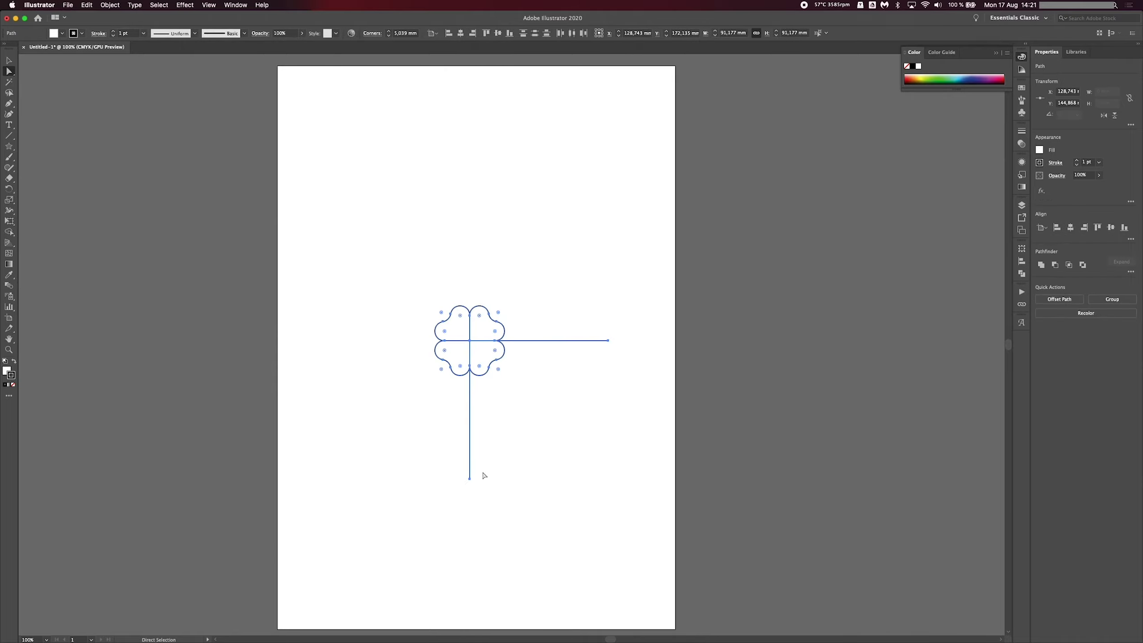
click(469, 479)
key(Delete)
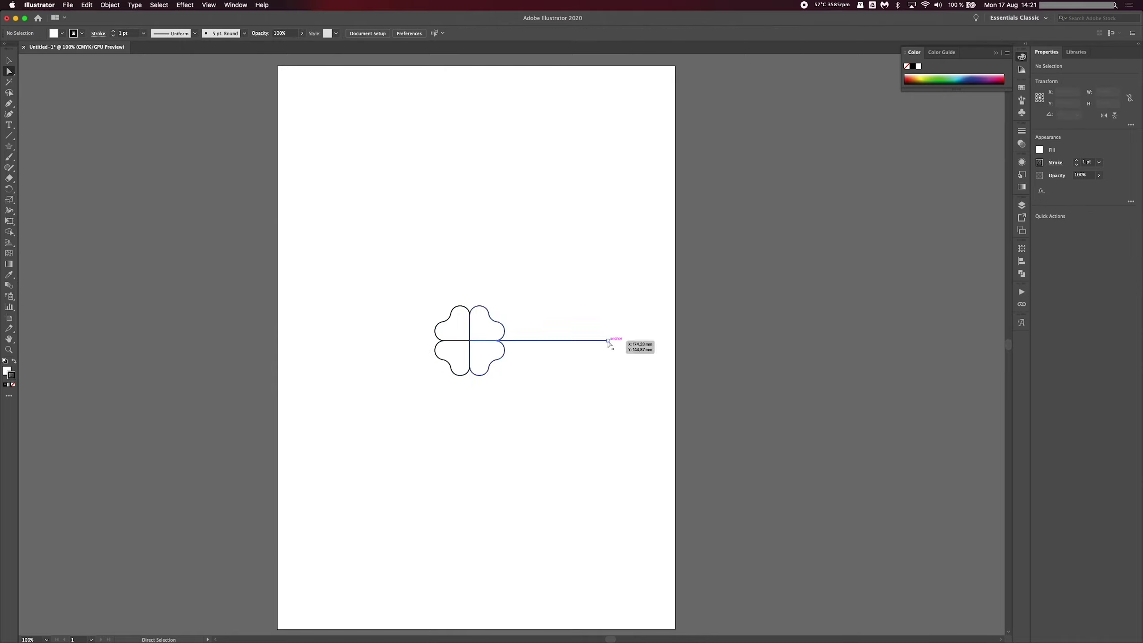
click(608, 341)
key(Delete)
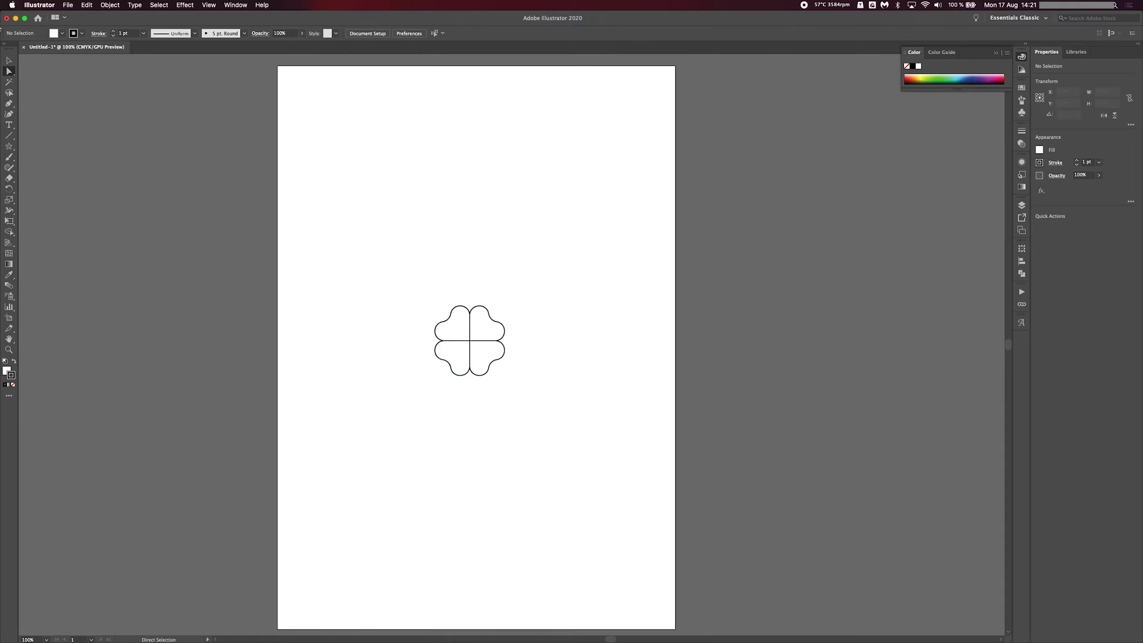
key(v)
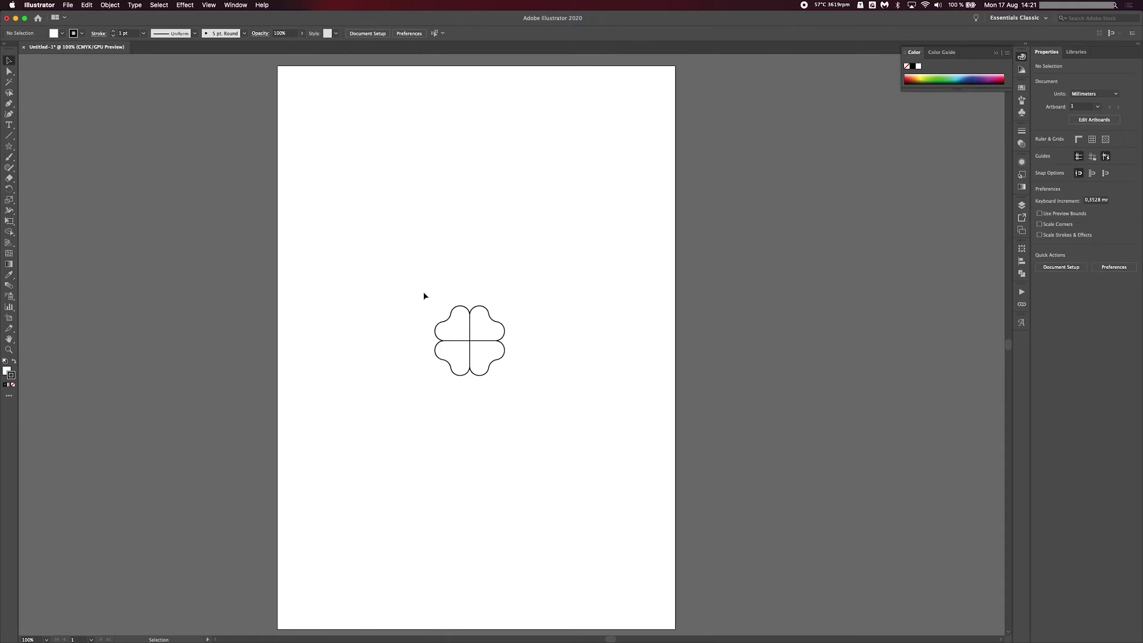
drag(449, 319, 444, 314)
drag(490, 374, 495, 378)
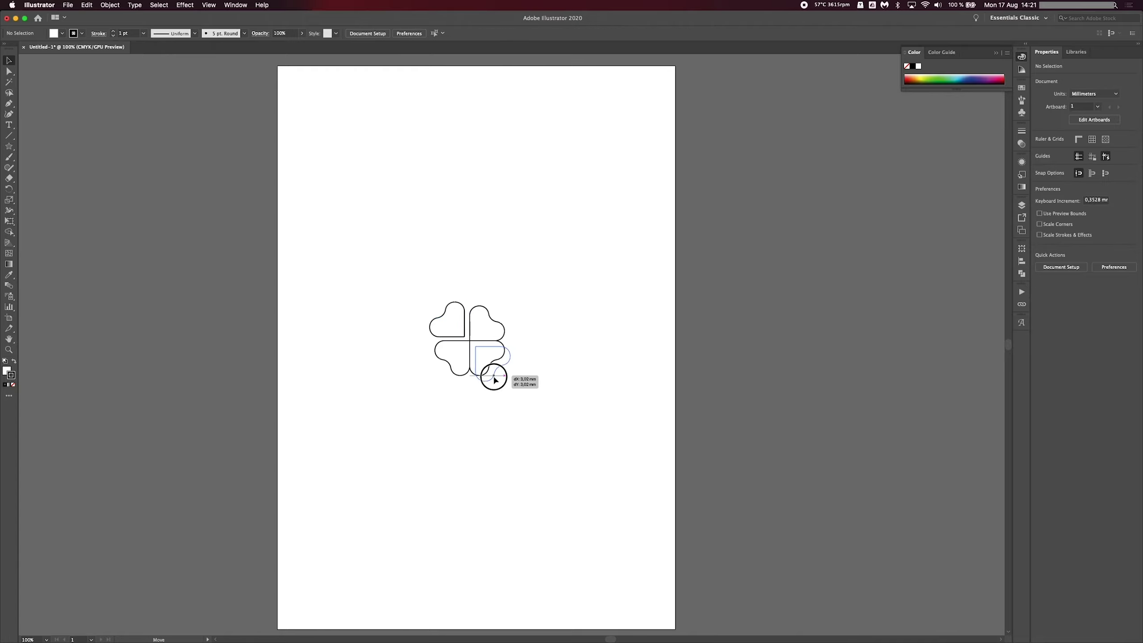
drag(500, 322, 511, 317)
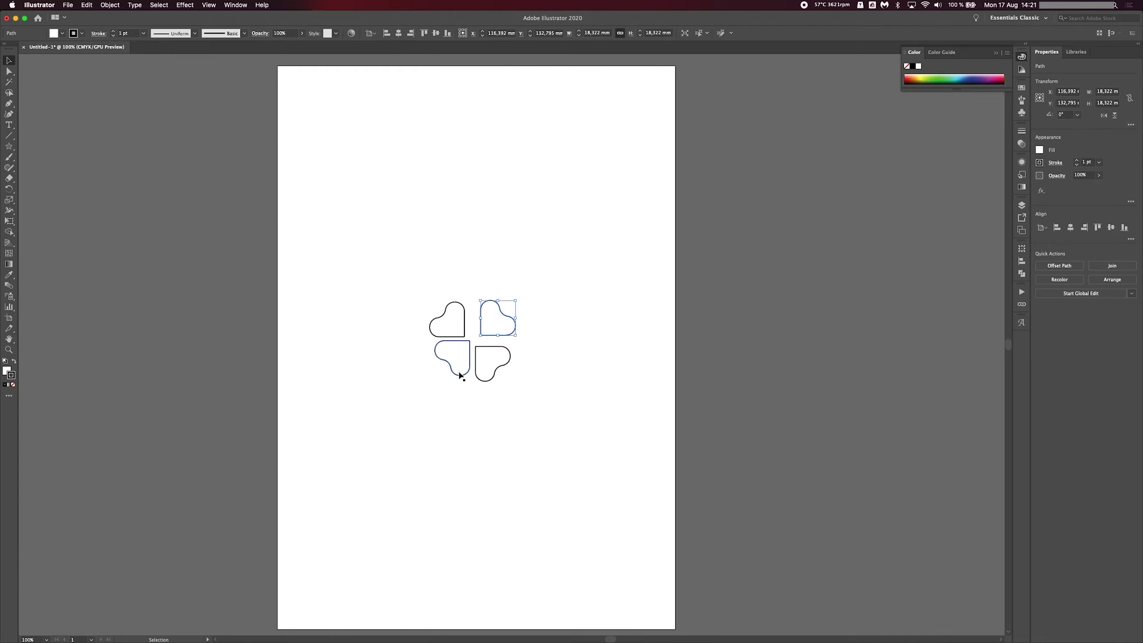
drag(462, 375, 455, 386)
click(487, 425)
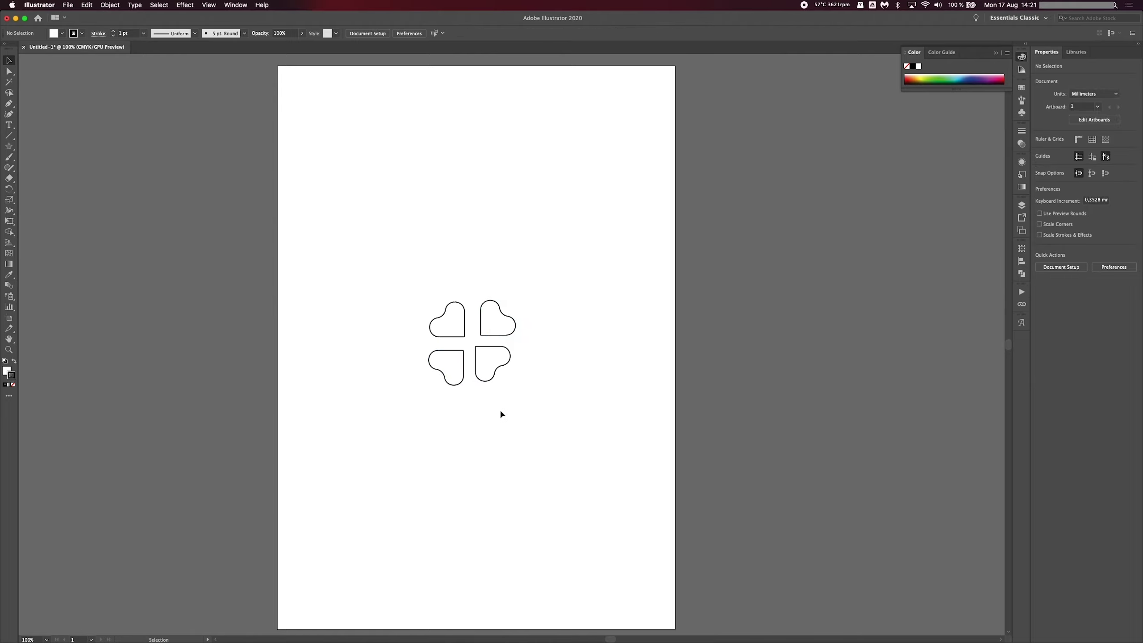
key(super+z)
key(super+z)
key(super+z)
key(super+z)
key(super+z)
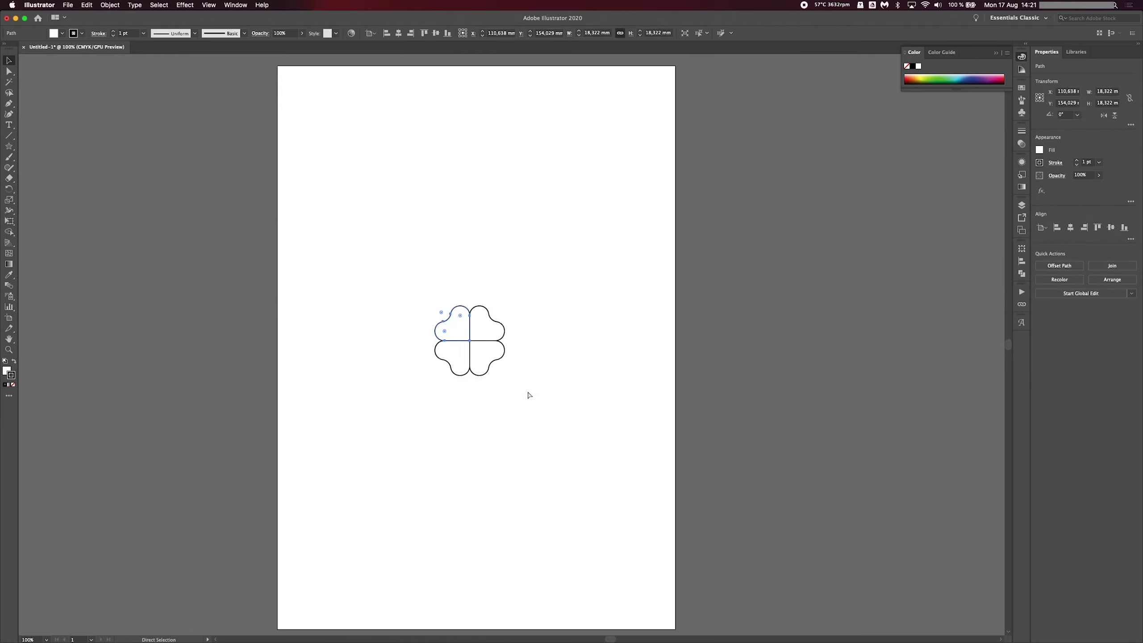